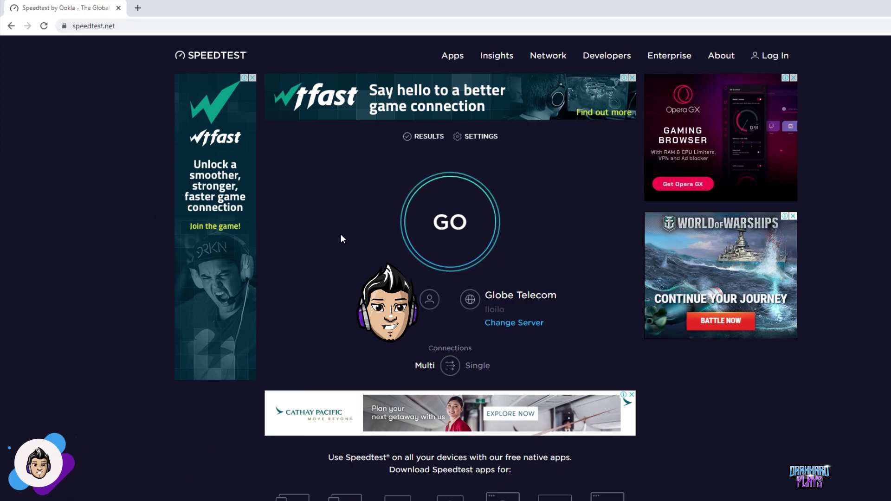
Run the Speedtest against the Globe Telecom server, measuring 20 ms ping and 12.77 Mbps download
{"action": "left_click", "coordinate": [462, 235]}
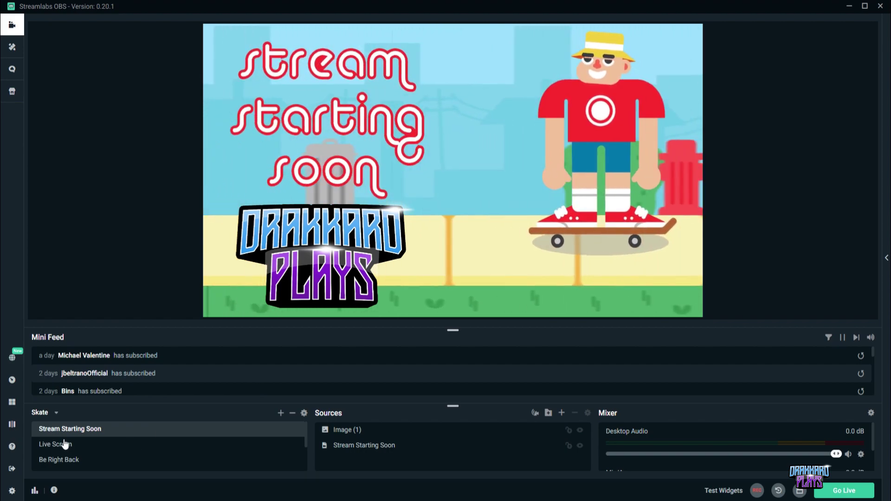
Open Streamlabs OBS Settings at the Stream page showing YouTube with Multistream off
{"action": "left_click", "coordinate": [12, 490]}
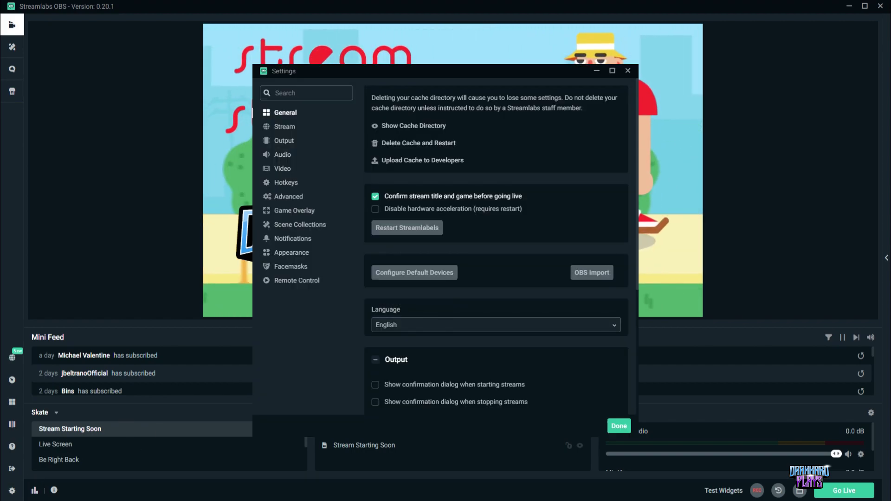
{"action": "left_click", "coordinate": [312, 130]}
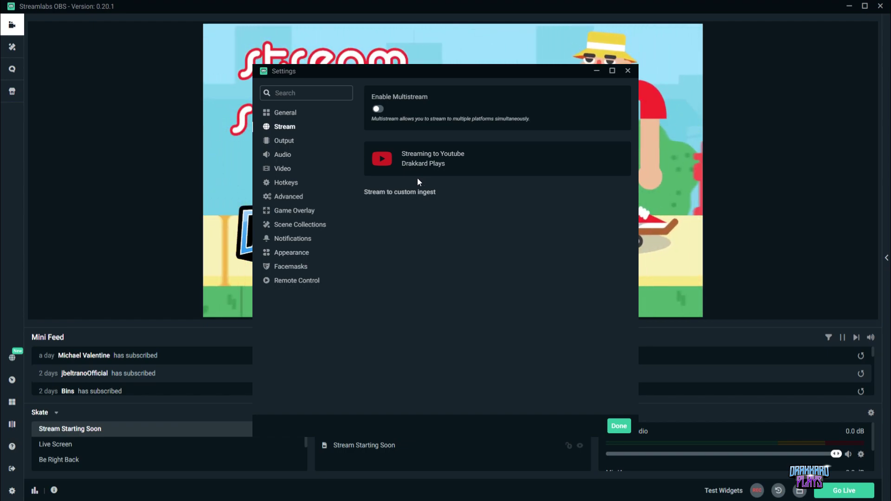
Switch the output mode to Advanced and use the Software (x264) encoder
{"action": "left_click", "coordinate": [285, 143]}
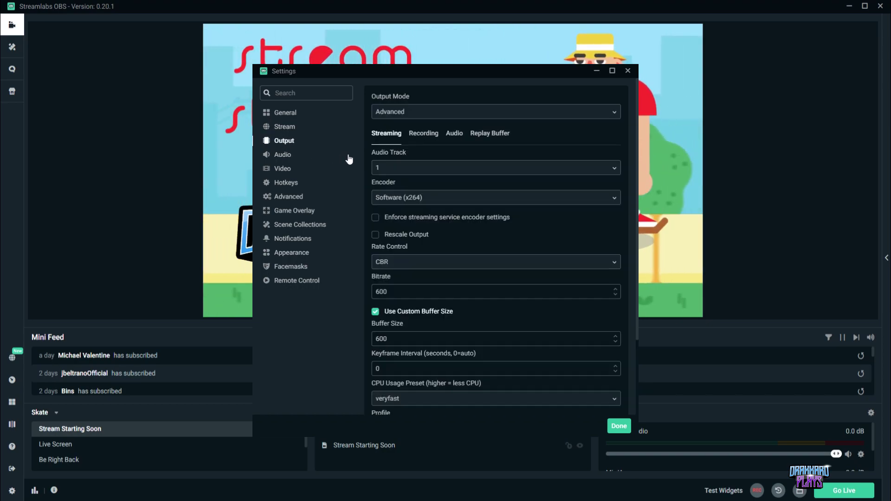
{"action": "left_click", "coordinate": [399, 116]}
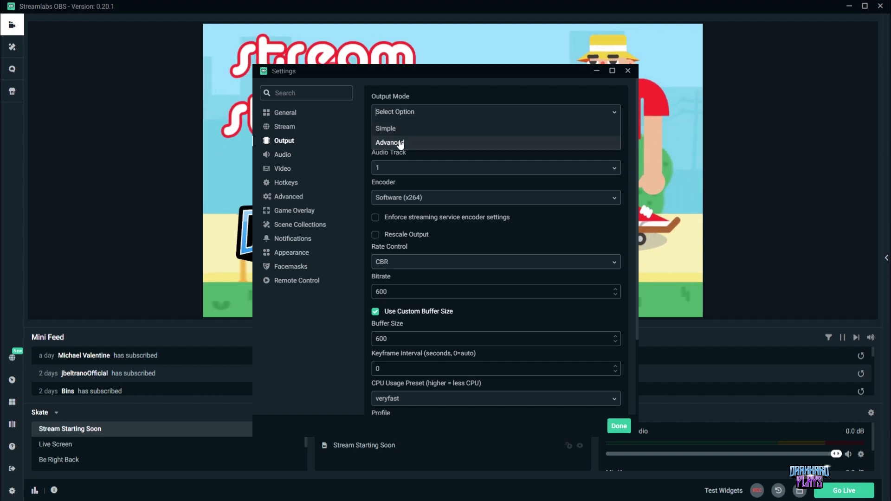
{"action": "left_click", "coordinate": [401, 199]}
{"action": "left_click", "coordinate": [402, 198]}
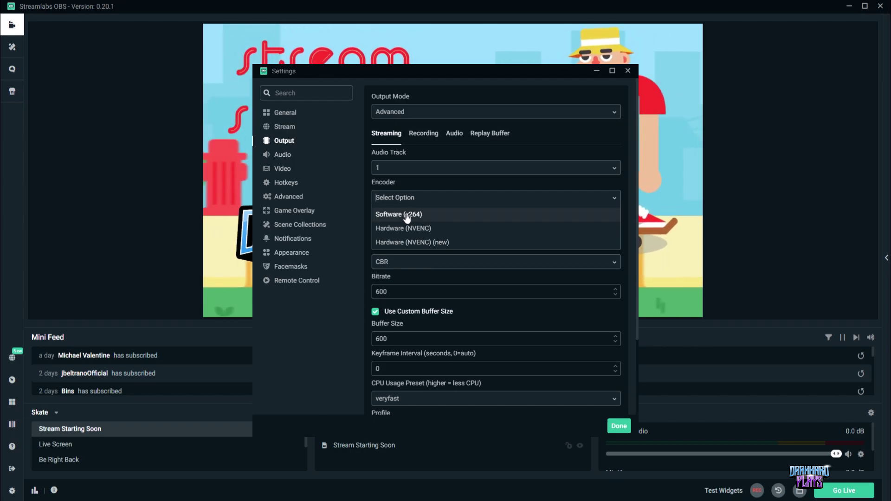
{"action": "left_click", "coordinate": [406, 215]}
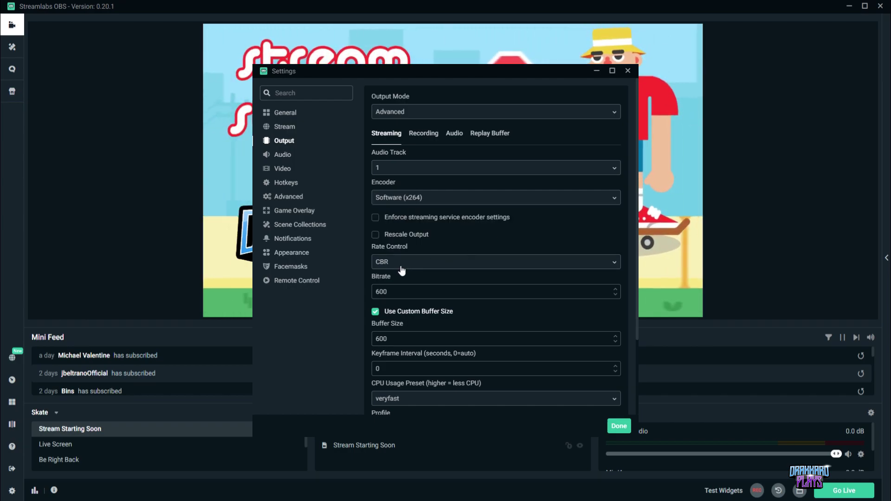
Set rate control to CBR with bitrate 600 and custom buffer size 600
{"action": "scroll", "coordinate": [402, 262], "scroll_direction": "down", "scroll_amount": 1}
{"action": "left_click", "coordinate": [406, 218]}
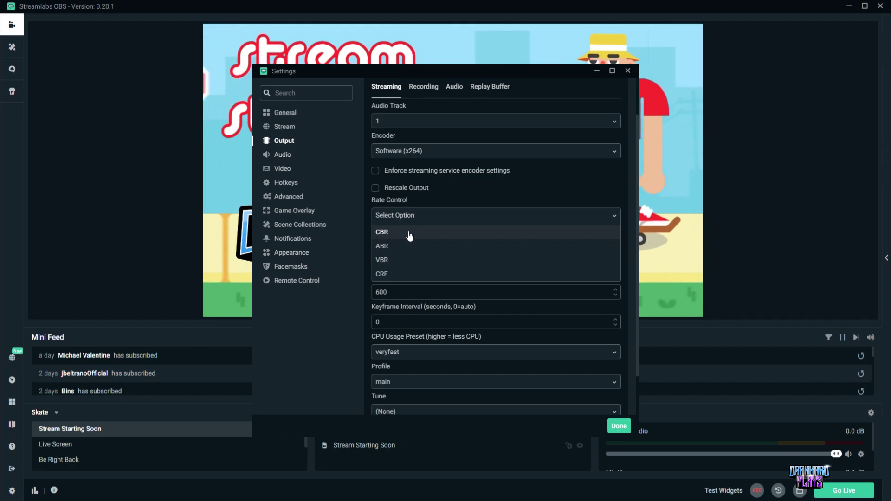
{"action": "left_click", "coordinate": [411, 233]}
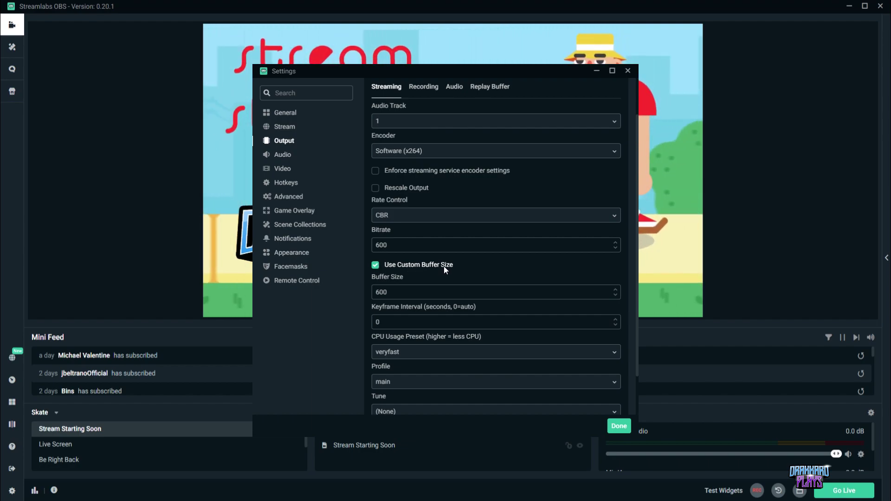
{"action": "left_click", "coordinate": [396, 292]}
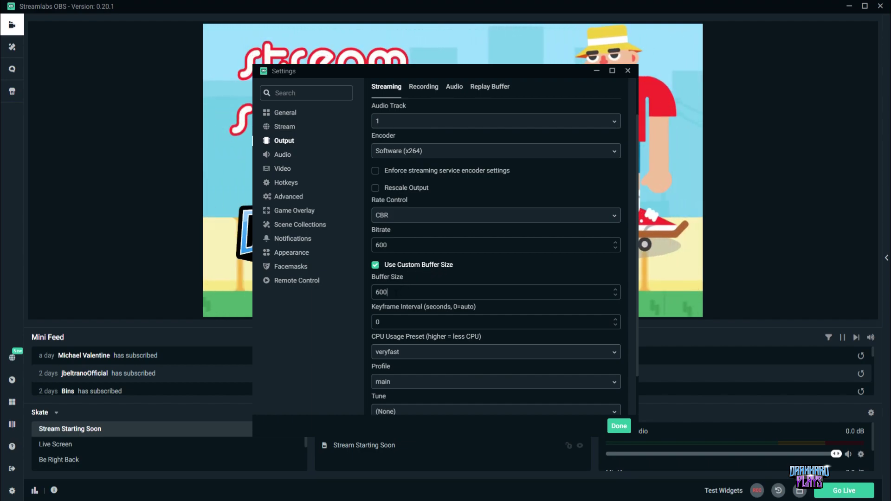
{"action": "double_click", "coordinate": [395, 293]}
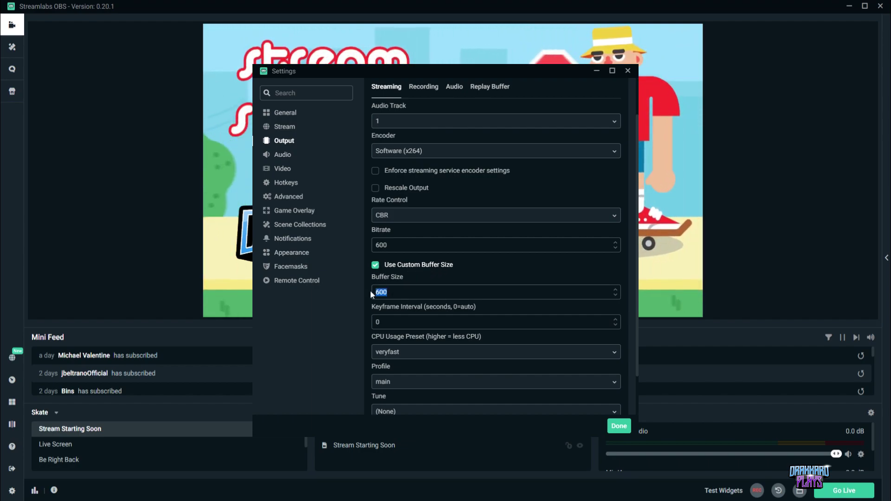
{"action": "double_click", "coordinate": [404, 246]}
{"action": "left_click", "coordinate": [399, 292]}
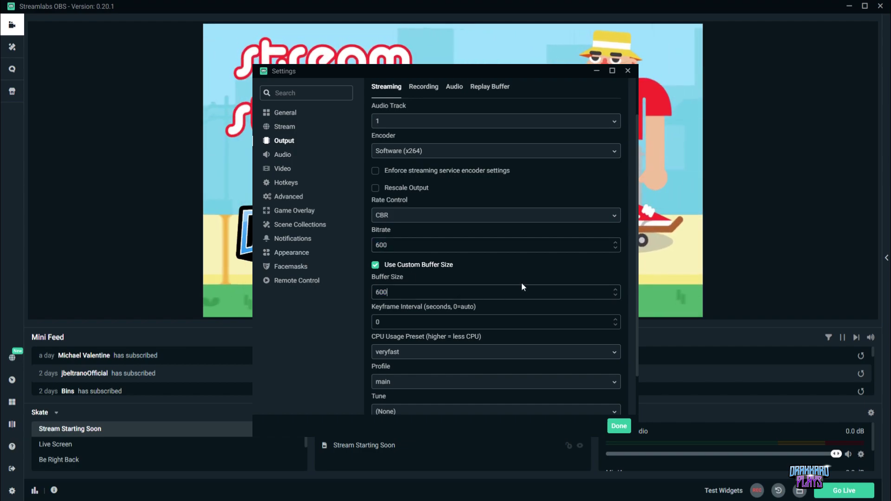
{"action": "scroll", "coordinate": [517, 278], "scroll_direction": "down", "scroll_amount": 1}
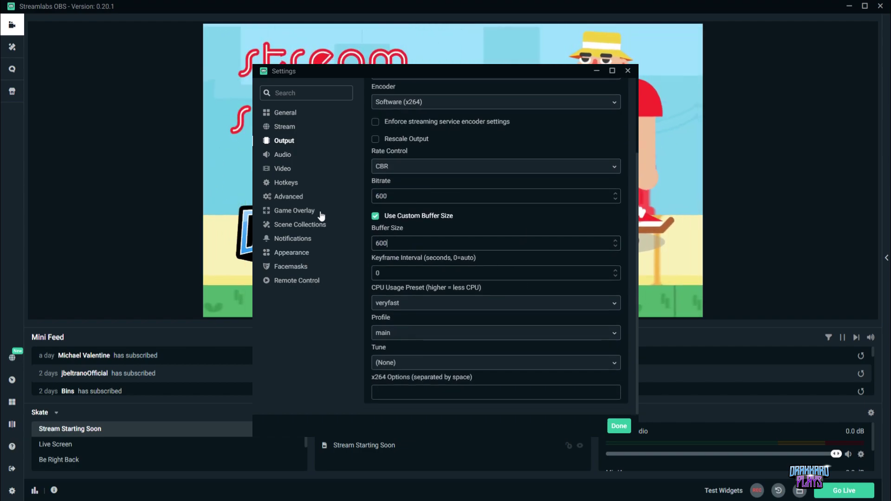
Keep the 1920x1080 base canvas and scale the output resolution down to 852x480
{"action": "left_click", "coordinate": [284, 172]}
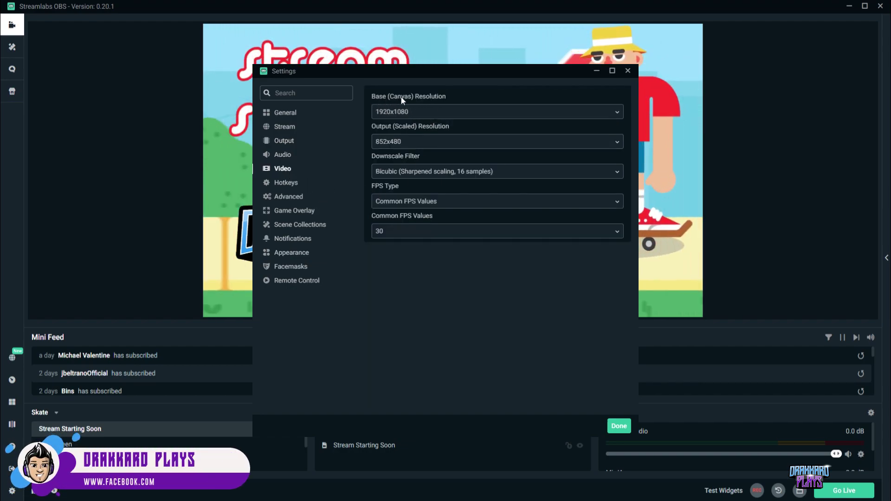
{"action": "left_click", "coordinate": [433, 113]}
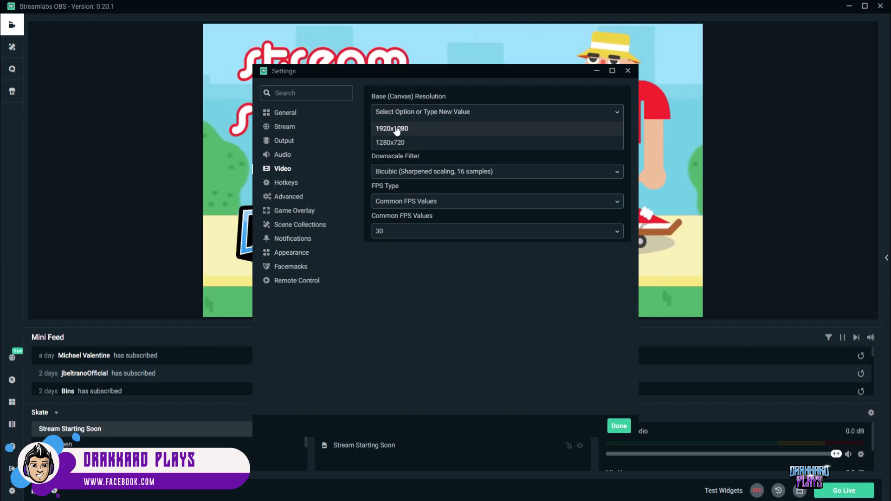
{"action": "left_click", "coordinate": [430, 132]}
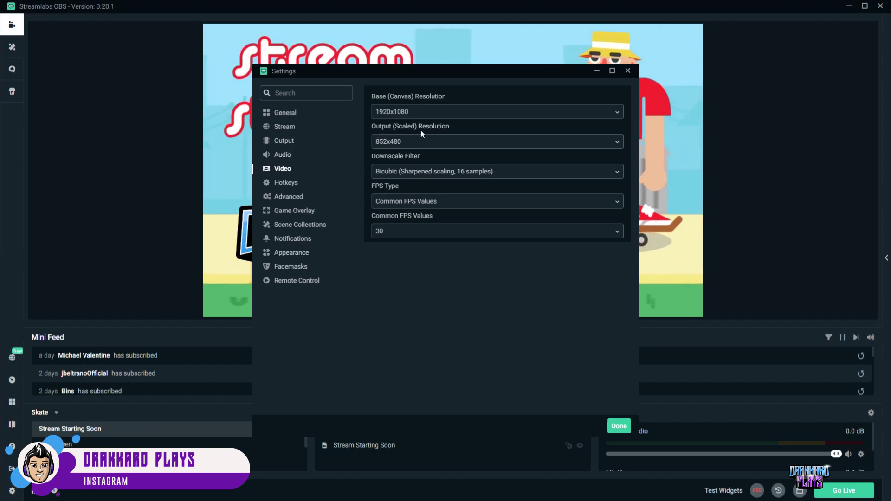
{"action": "left_click", "coordinate": [423, 142]}
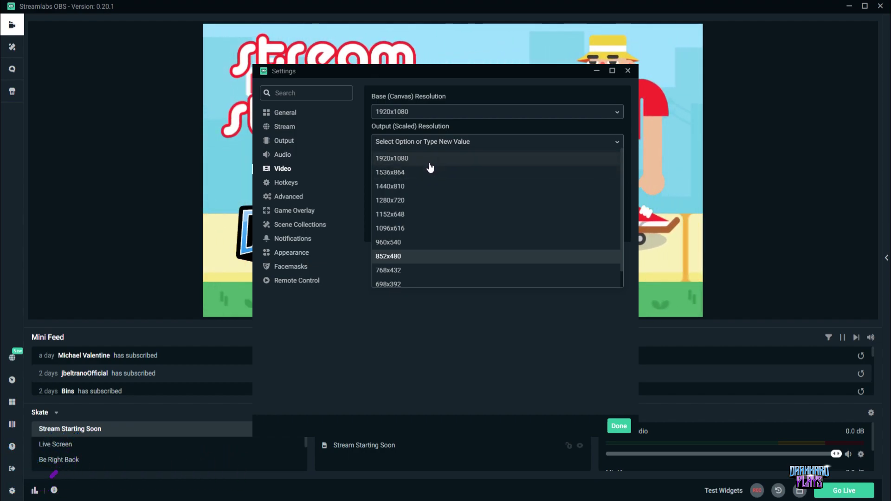
{"action": "left_click", "coordinate": [428, 160]}
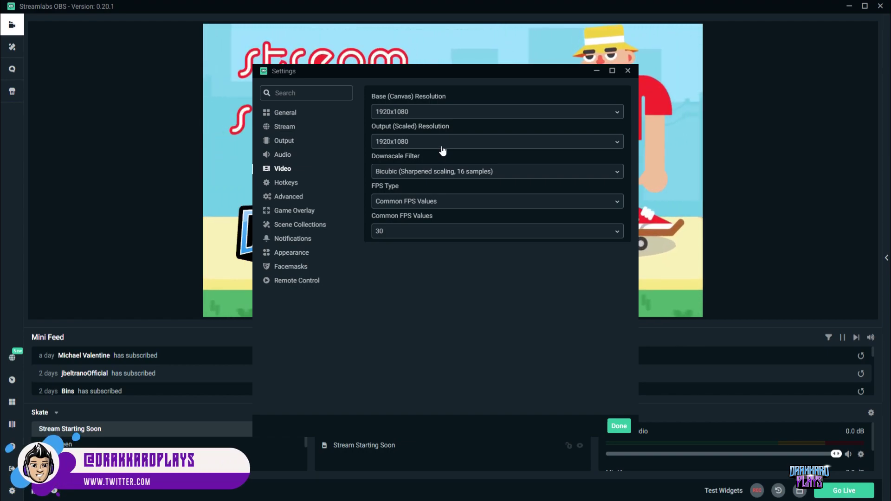
{"action": "left_click", "coordinate": [442, 147]}
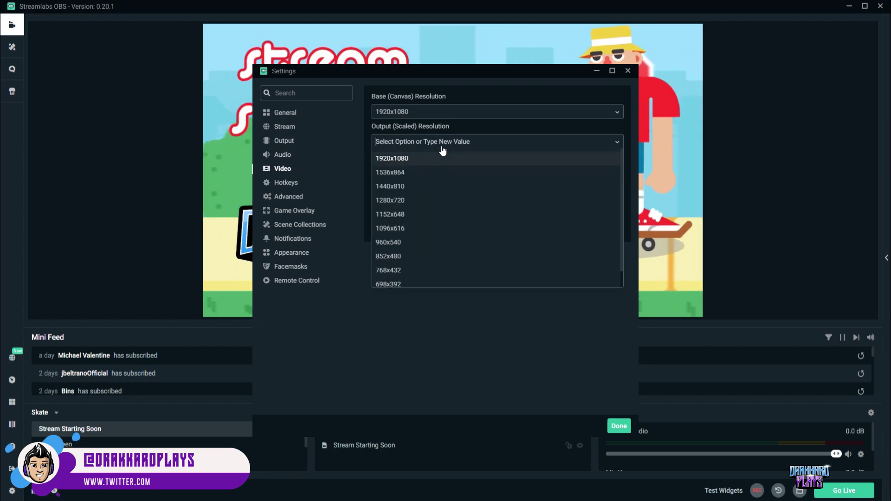
{"action": "left_click", "coordinate": [394, 258]}
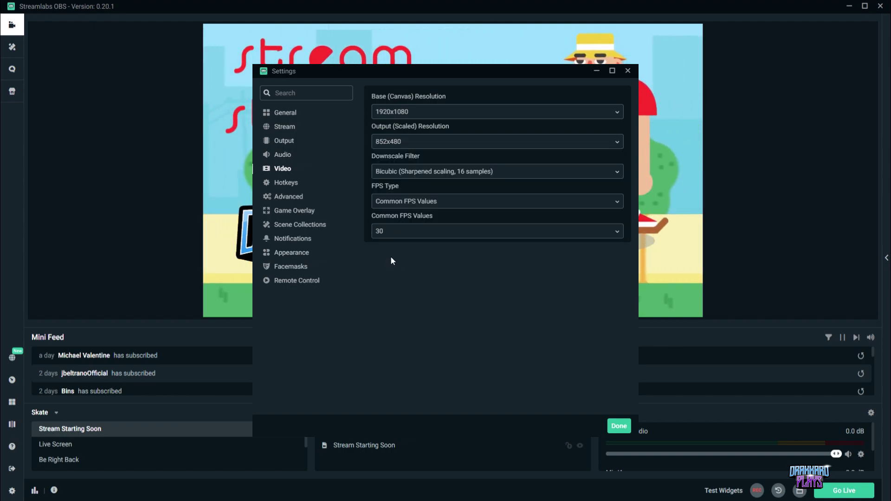
{"action": "left_click", "coordinate": [429, 179]}
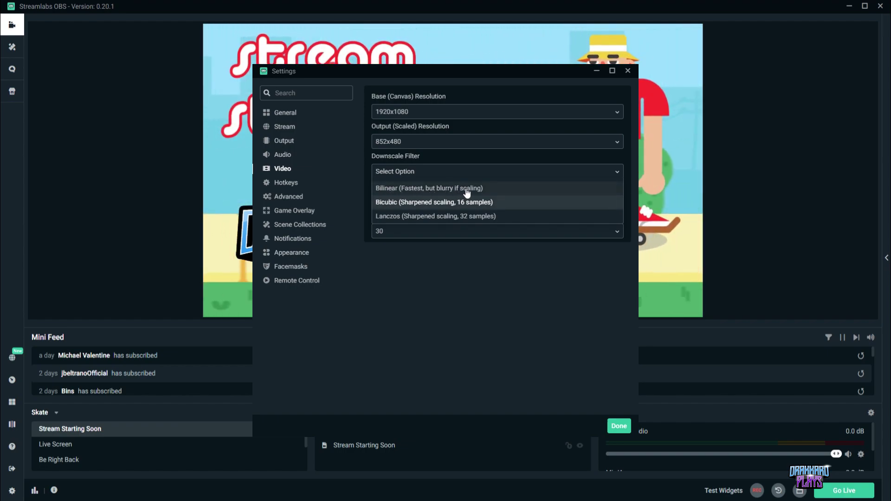
{"action": "left_click", "coordinate": [415, 203]}
{"action": "left_click", "coordinate": [410, 204]}
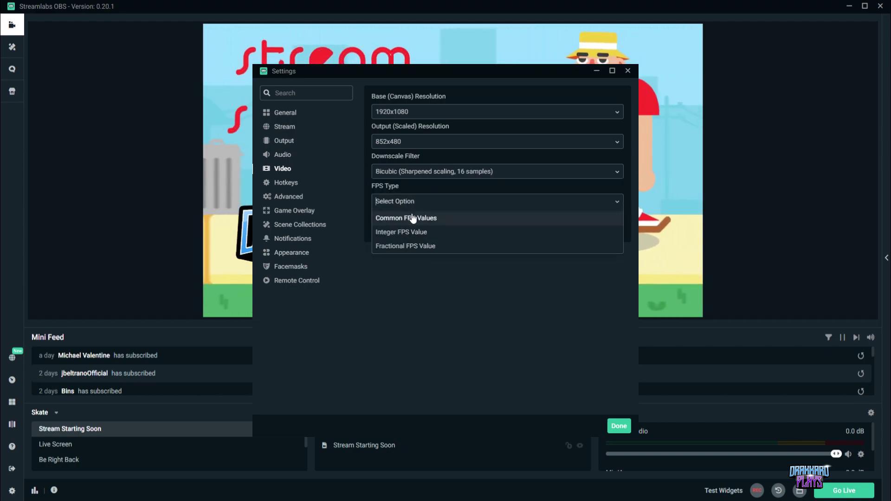
{"action": "left_click", "coordinate": [413, 218]}
{"action": "left_click", "coordinate": [407, 232]}
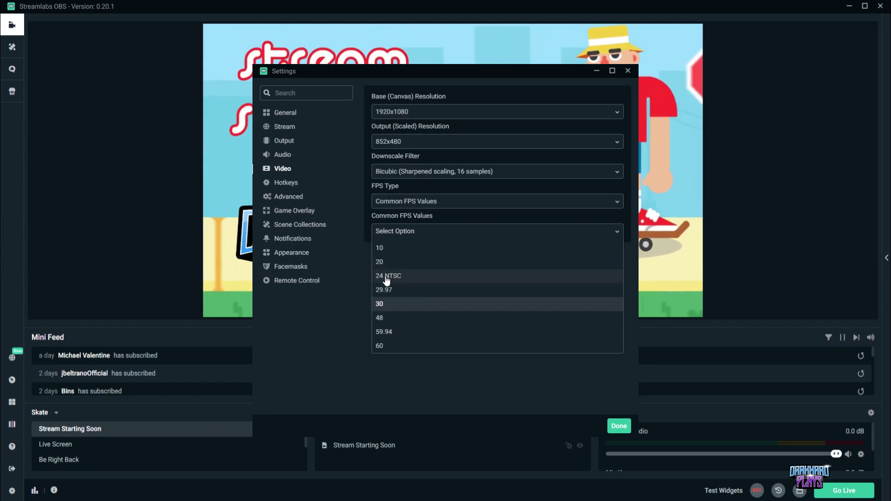
{"action": "left_click", "coordinate": [360, 300]}
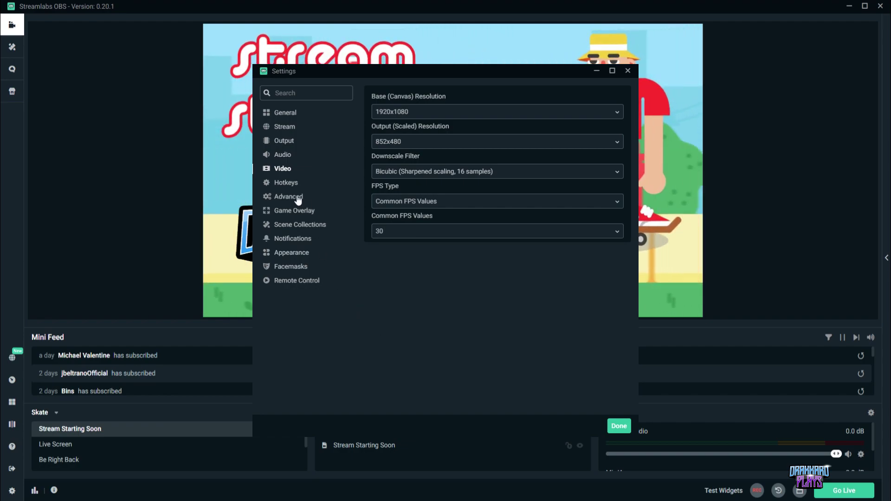
On the Advanced page, keep Above Normal priority, NV12, 709 colour space and Full range
{"action": "left_click", "coordinate": [298, 198]}
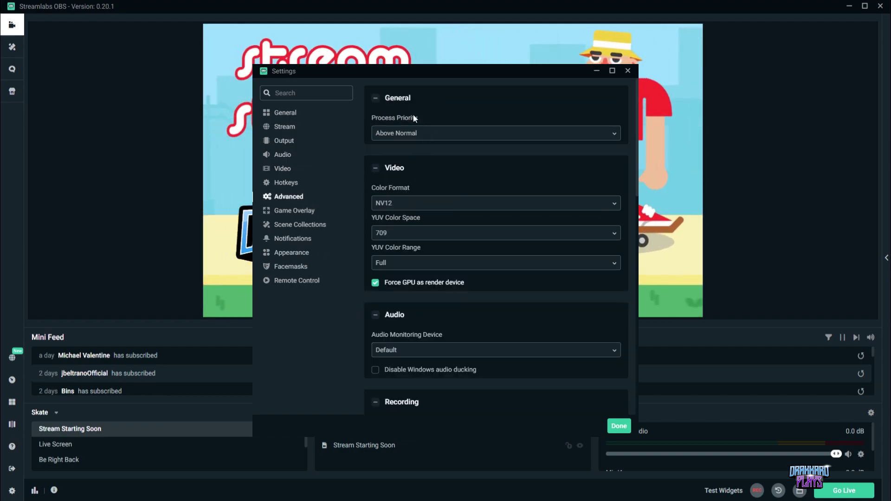
{"action": "left_click", "coordinate": [445, 134]}
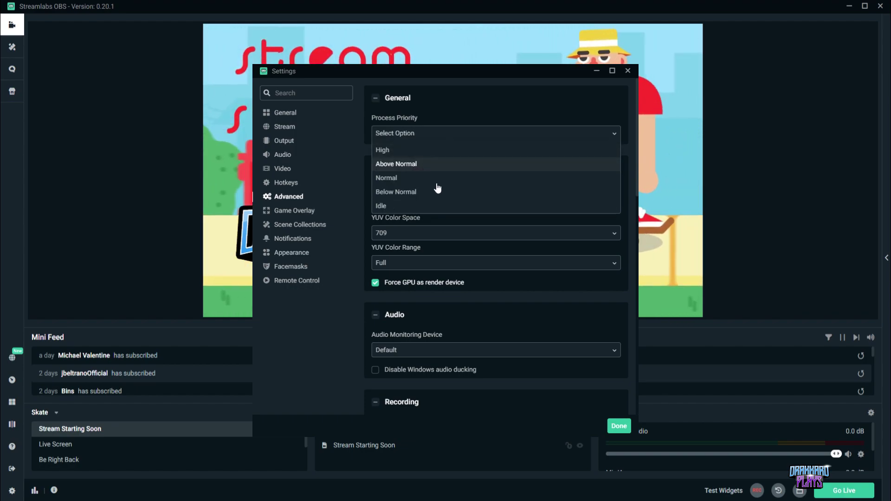
{"action": "left_click", "coordinate": [436, 220]}
{"action": "left_click", "coordinate": [422, 202]}
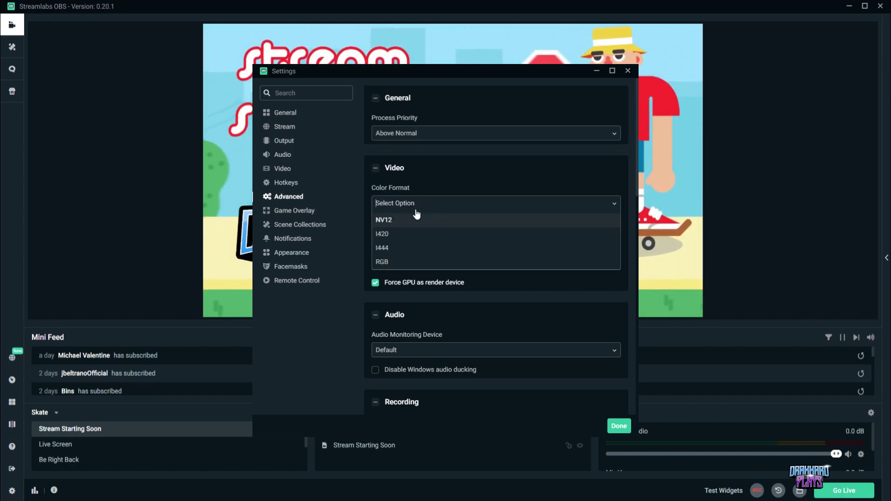
{"action": "left_click", "coordinate": [415, 222]}
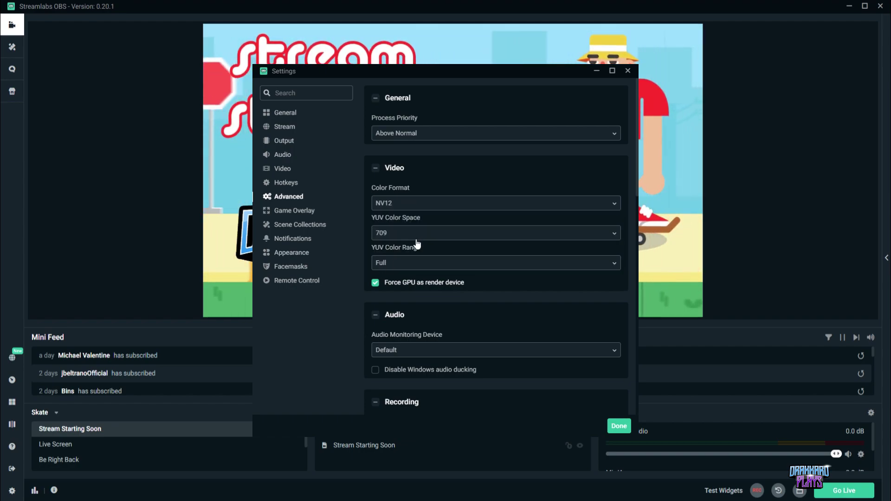
{"action": "left_click", "coordinate": [420, 237]}
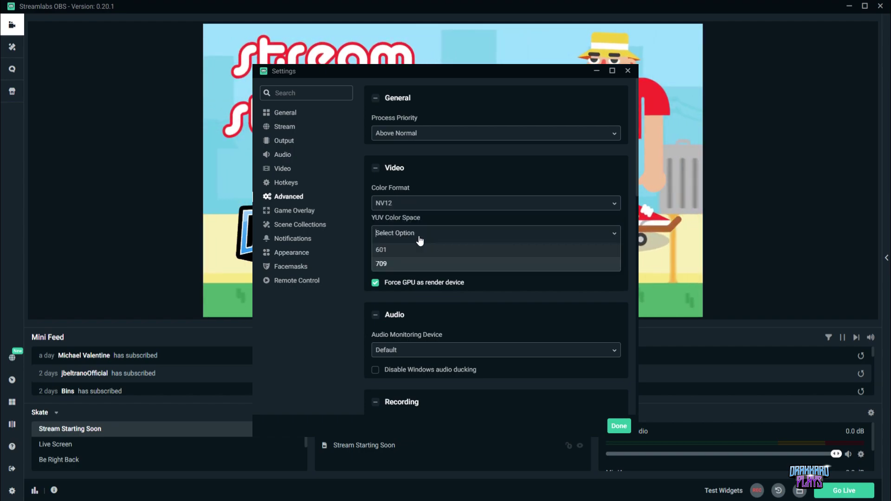
{"action": "left_click", "coordinate": [399, 264]}
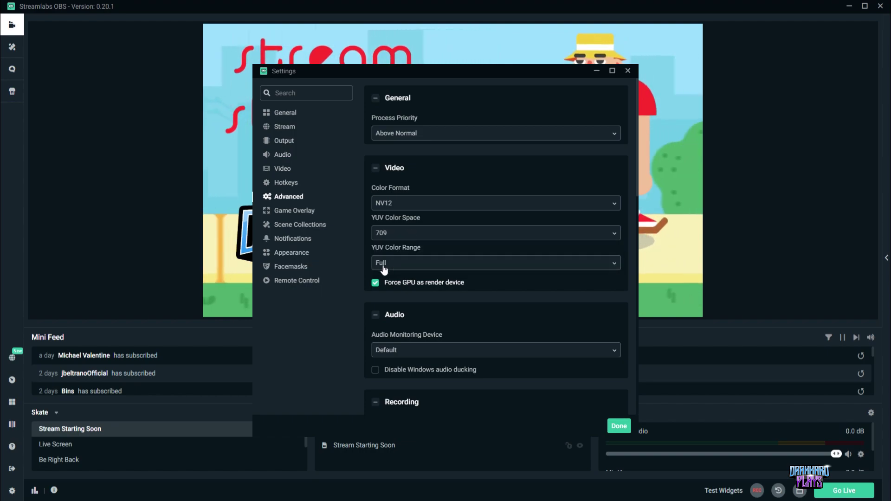
{"action": "left_click", "coordinate": [415, 267]}
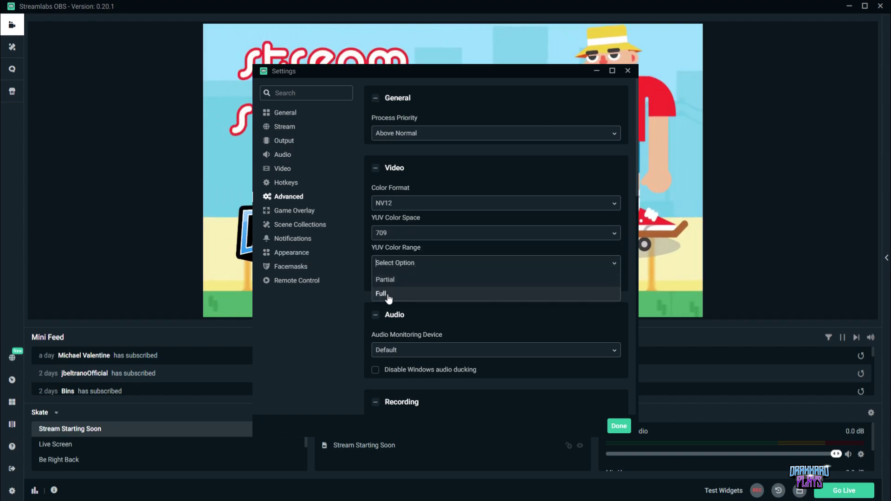
{"action": "left_click", "coordinate": [483, 329]}
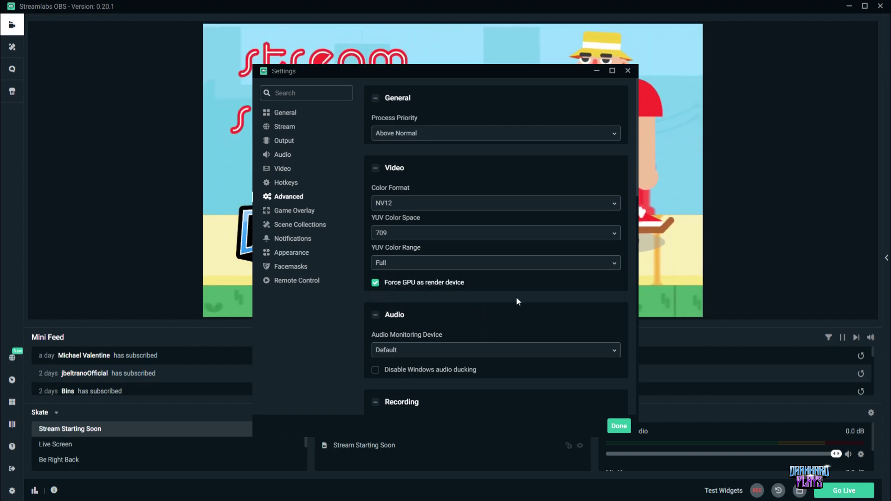
Keep the 10-second stream delay and lower the reconnect retry delay to 9 seconds
{"action": "scroll", "coordinate": [517, 298], "scroll_direction": "down", "scroll_amount": 8}
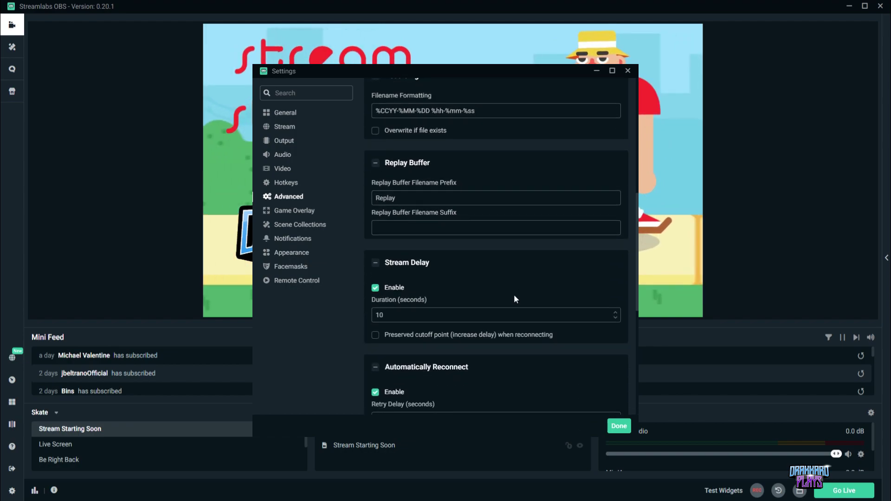
{"action": "scroll", "coordinate": [514, 299], "scroll_direction": "down", "scroll_amount": 1}
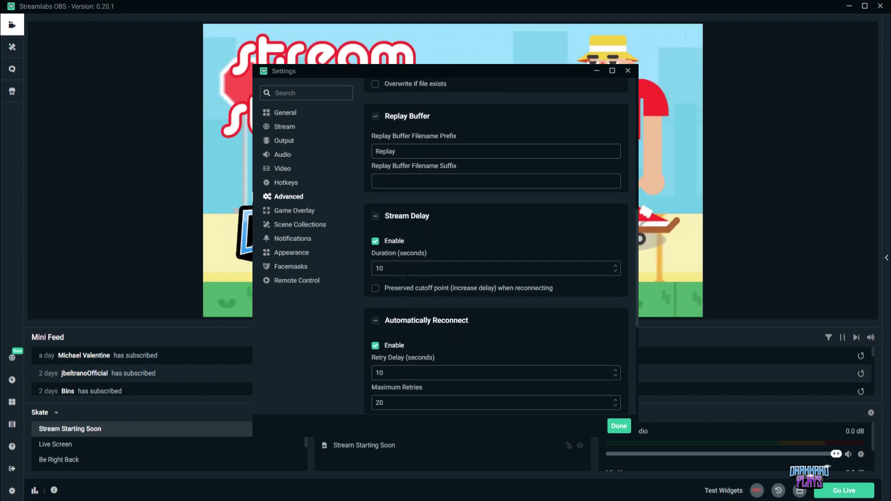
{"action": "scroll", "coordinate": [509, 277], "scroll_direction": "down", "scroll_amount": 2}
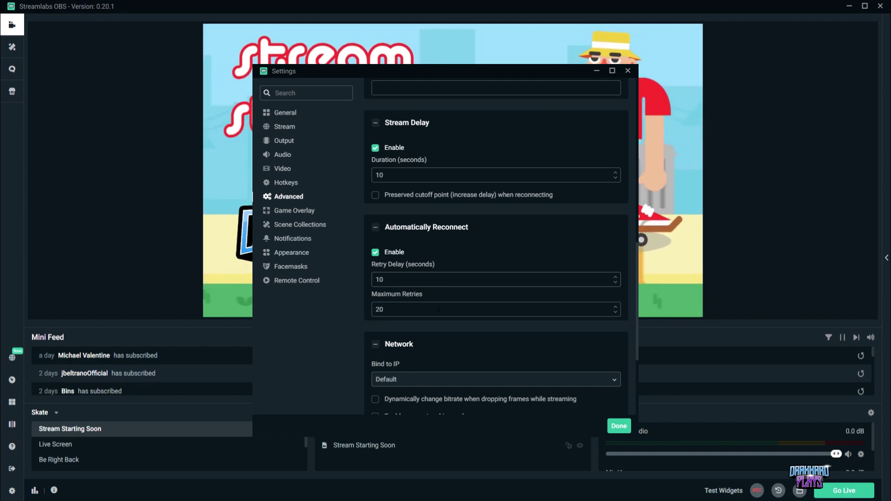
{"action": "key", "text": "Down"}
{"action": "key", "text": "Tab"}
{"action": "scroll", "coordinate": [427, 302], "scroll_direction": "down", "scroll_amount": 1}
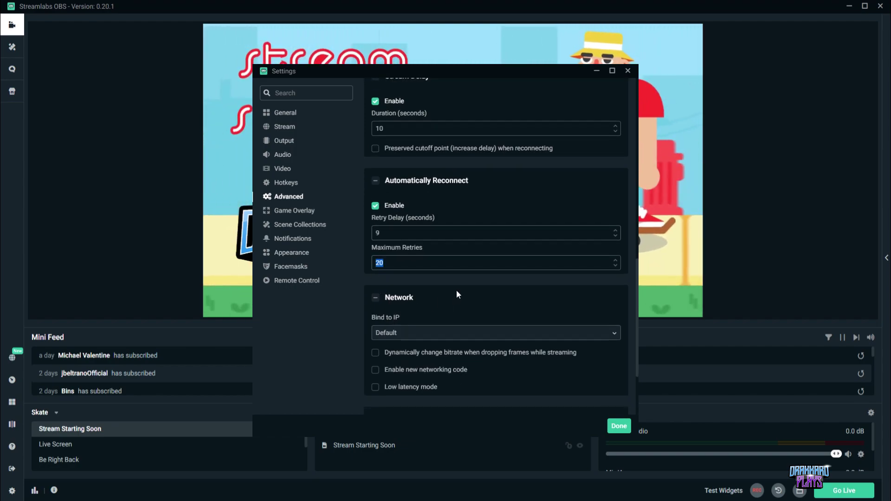
{"action": "scroll", "coordinate": [473, 271], "scroll_direction": "down", "scroll_amount": 2}
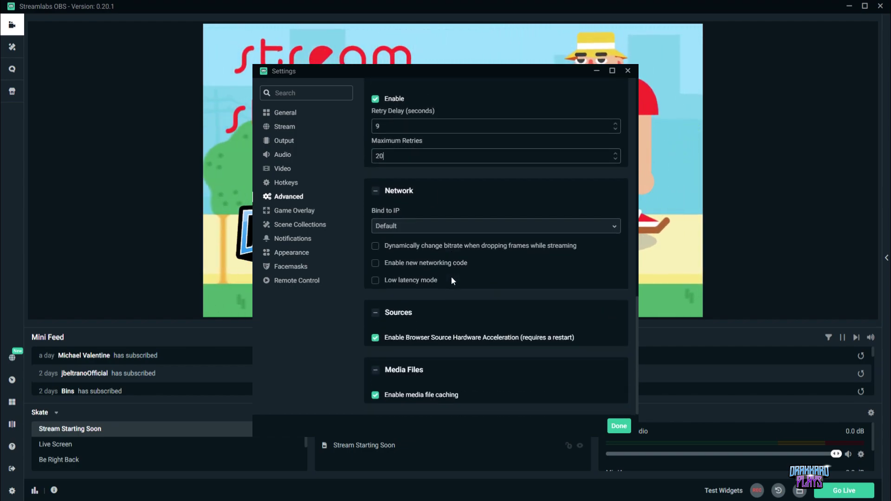
Show the Scene Collections settings with cloud backup of media files turned off
{"action": "left_click", "coordinate": [296, 227]}
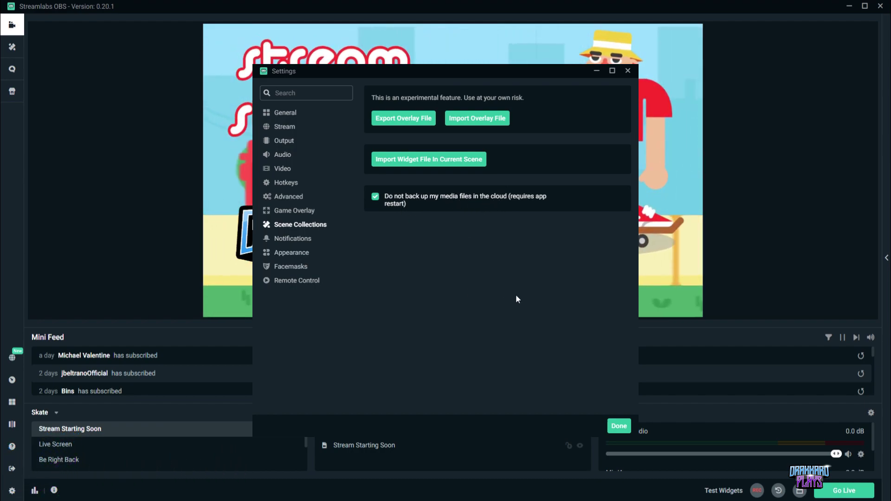
Apply the changes and return to the Stream Starting Soon scene in the main editor
{"action": "left_click", "coordinate": [619, 426]}
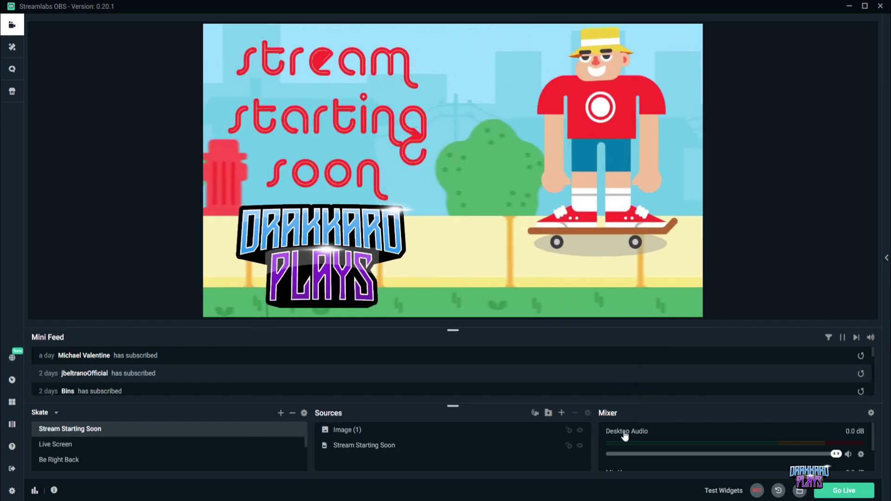